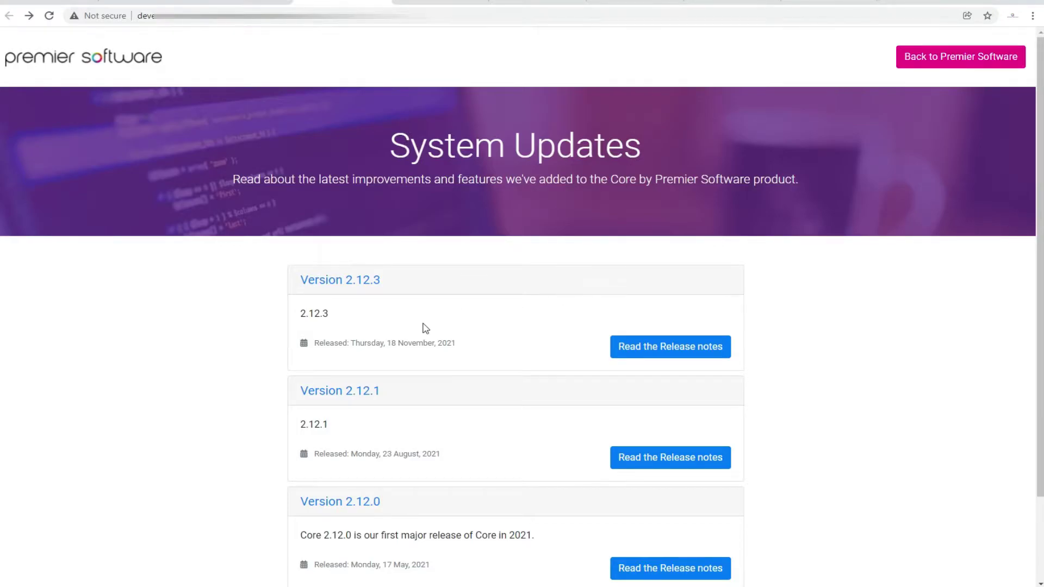
Open the 2.12.3 release notes and expand, then collapse, the Automated Group Activity Waiting List details.
click(674, 348)
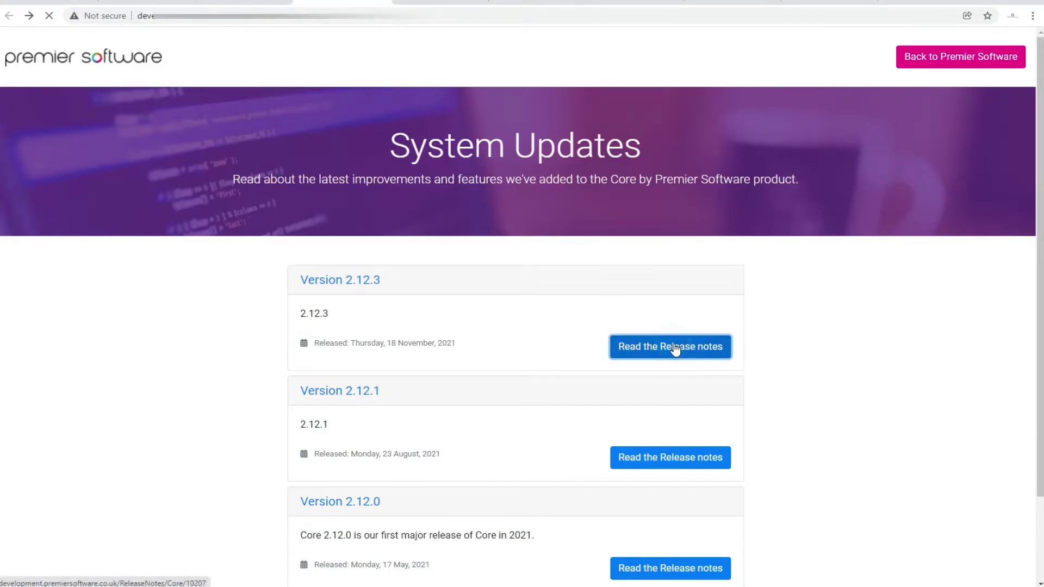
scroll(678, 282, down, 2)
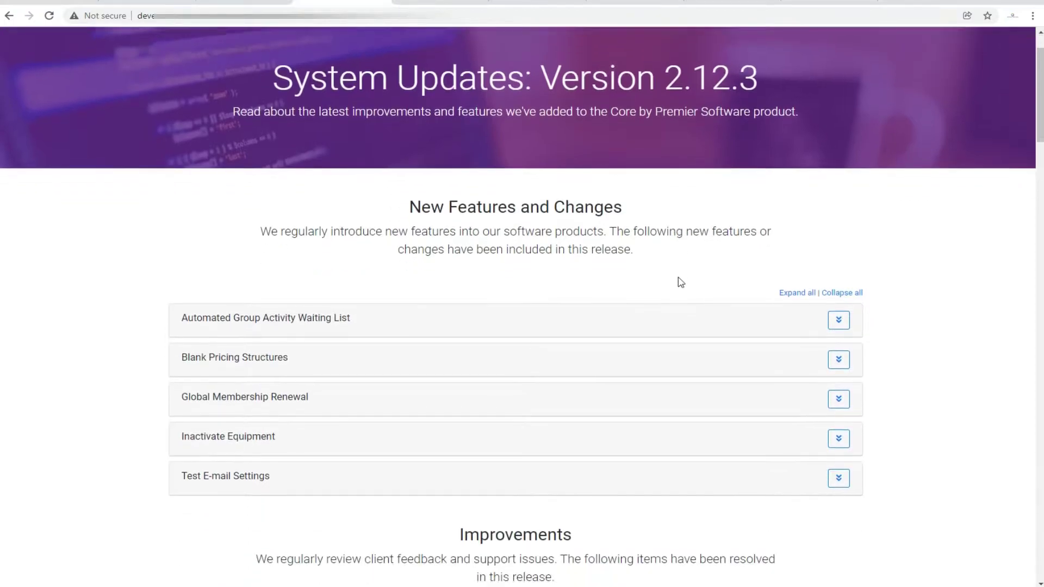
click(839, 210)
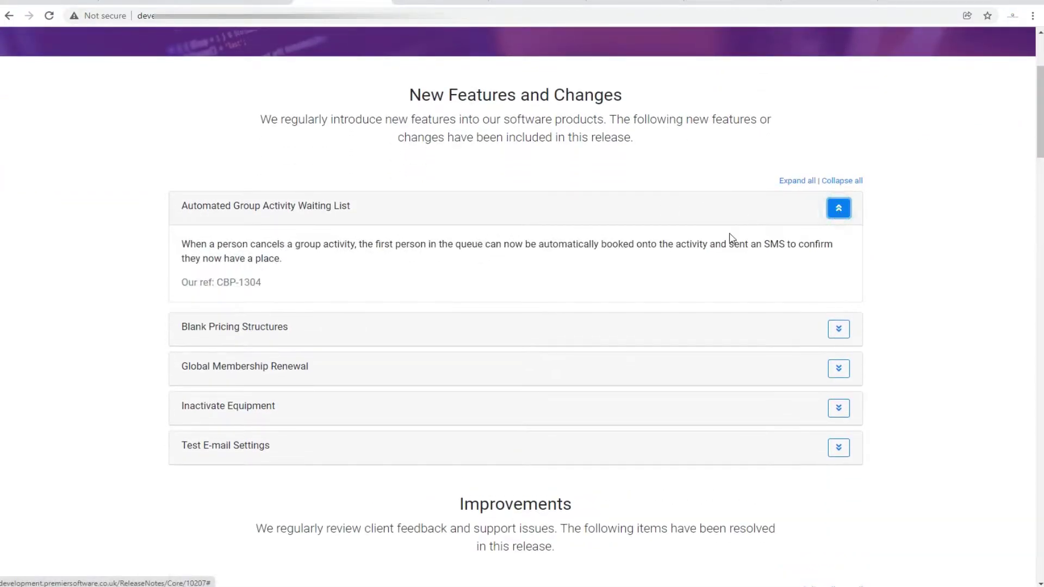
click(839, 208)
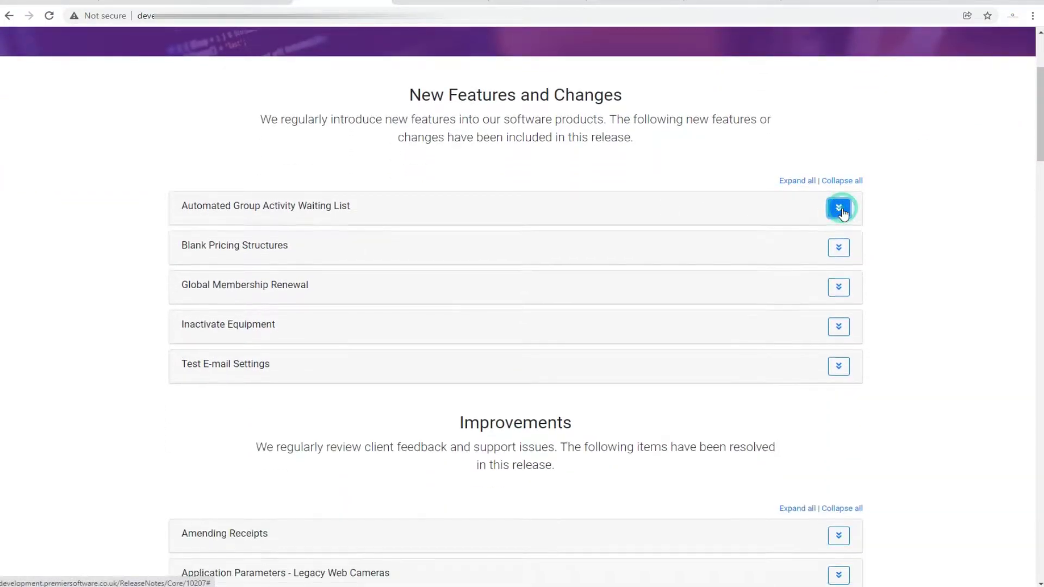
Scroll through the 2.12.3 Improvements list and back up.
scroll(839, 206, down, 4)
scroll(707, 223, down, 5)
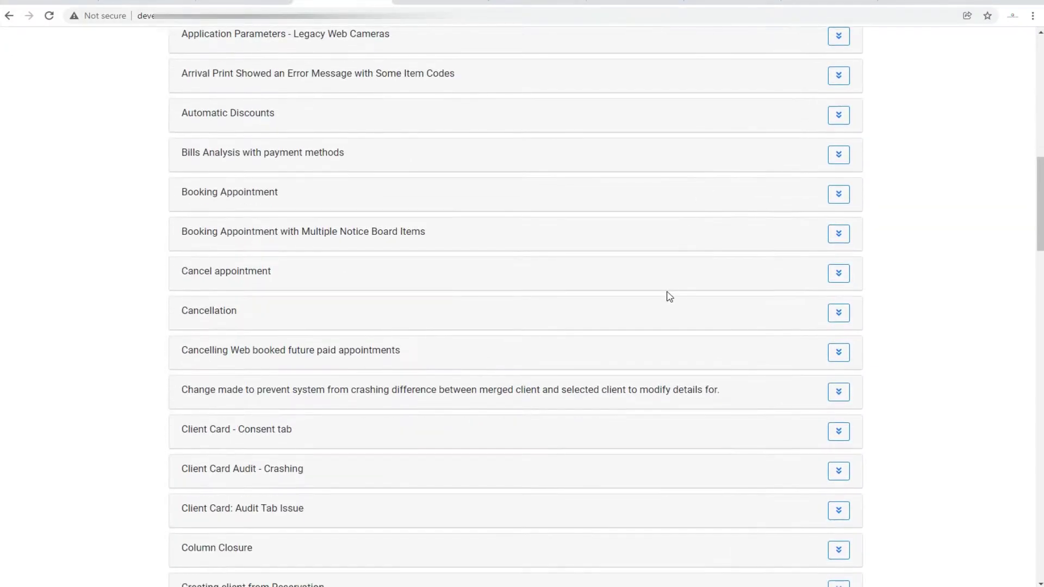
scroll(699, 305, up, 5)
scroll(701, 307, up, 8)
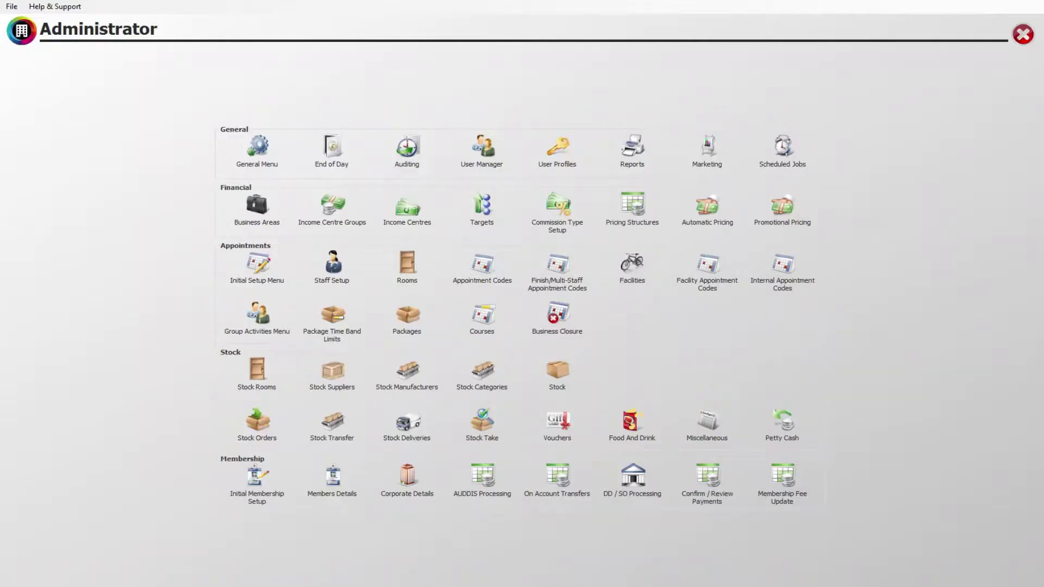
Open User Profiles from the General section of the Administrator menu.
click(95, 36)
Add a new security profile and begin entering its name, typing 'Spa Th'.
click(554, 151)
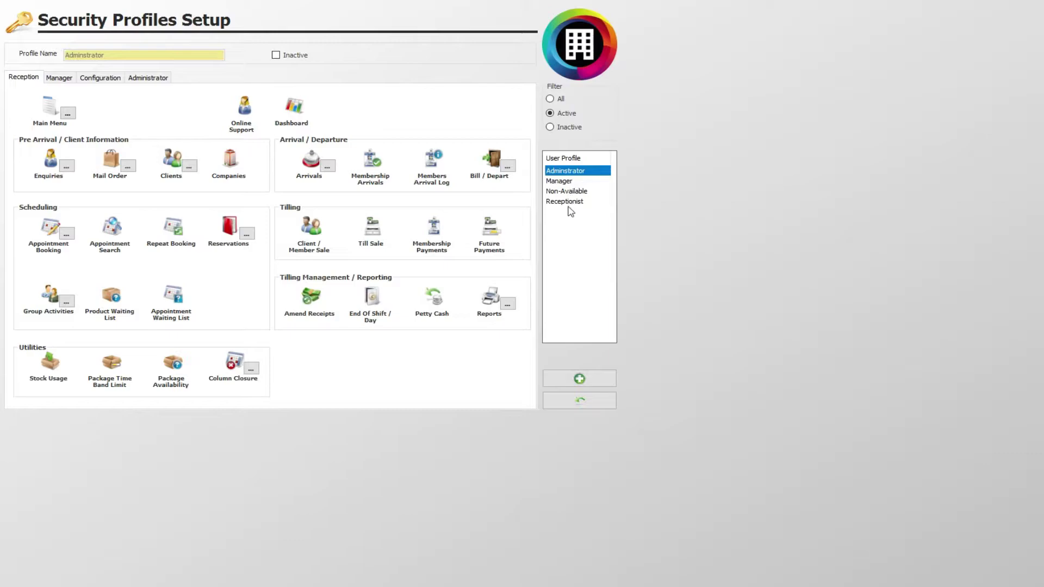
click(578, 379)
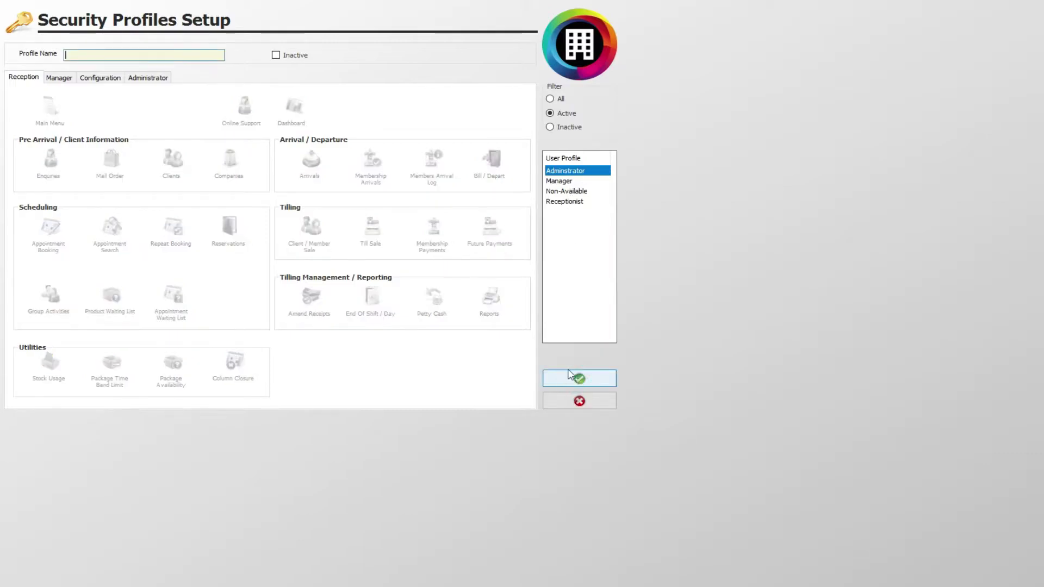
click(103, 54)
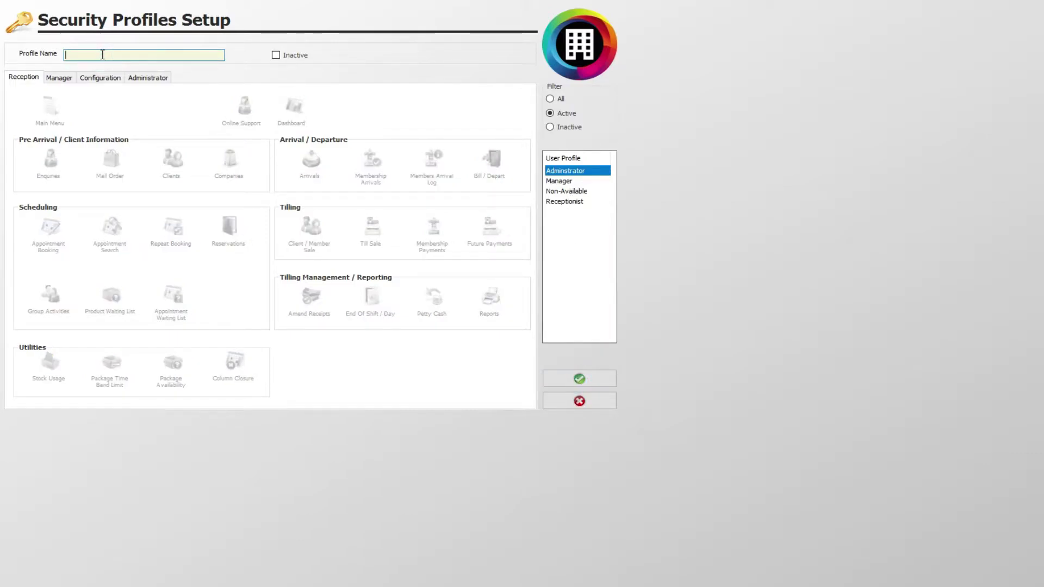
text(Spa Th)
Cancel the new profile and compare Administrator, Manager, Non-Available and Receptionist permissions, ending on Receptionist.
click(587, 401)
click(566, 170)
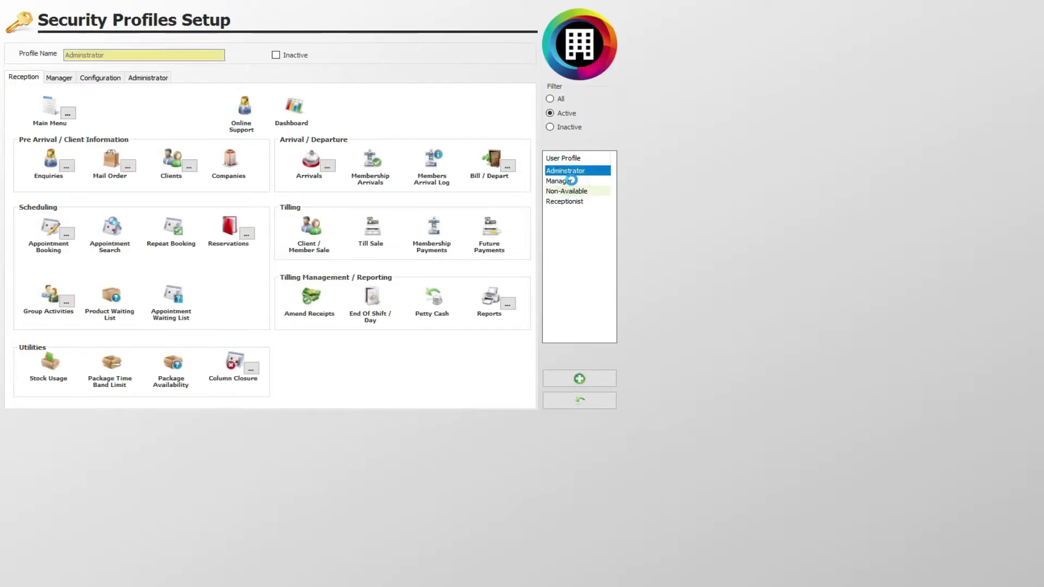
click(571, 180)
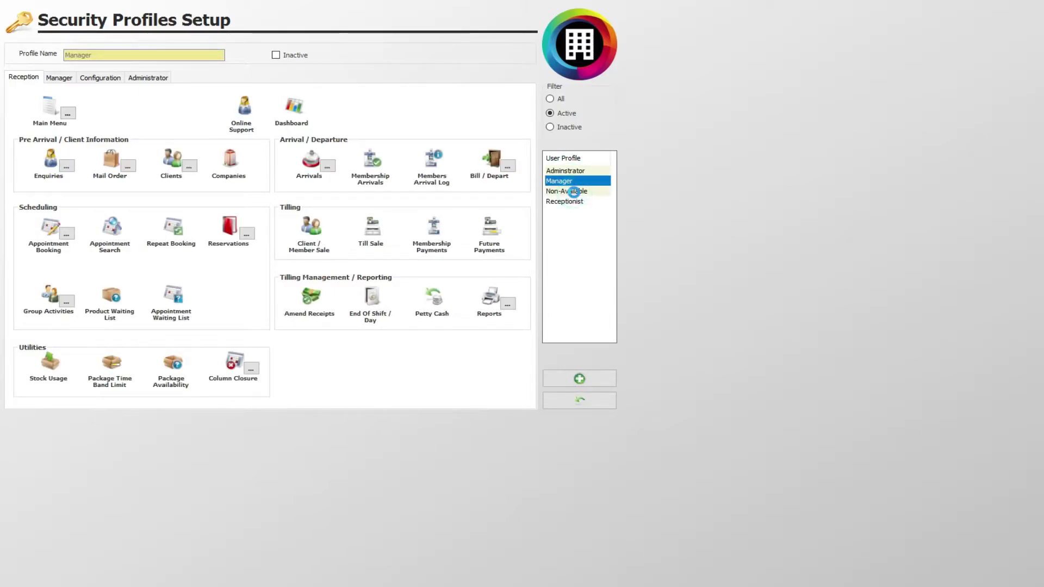
click(574, 191)
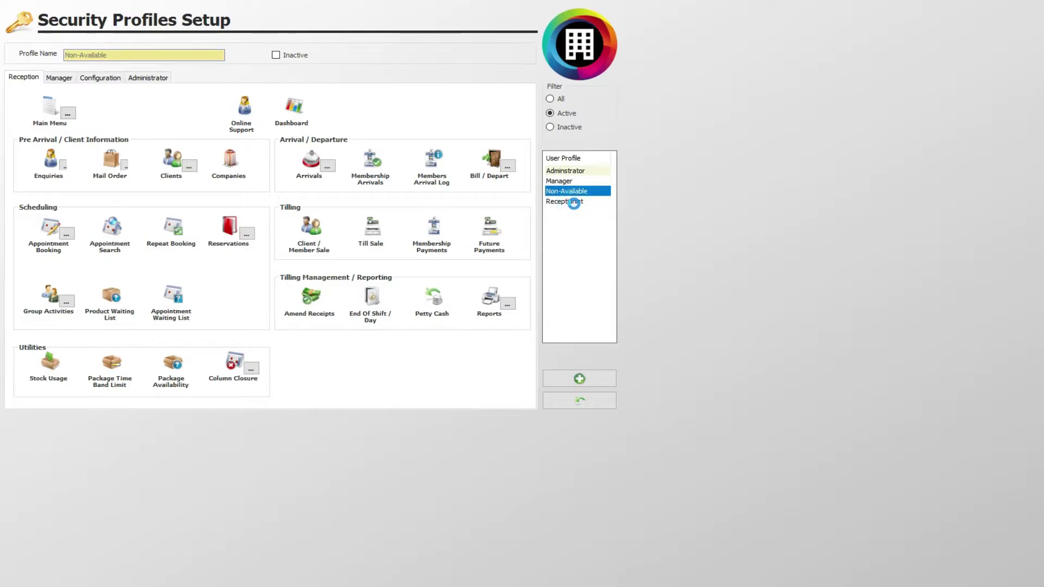
click(574, 202)
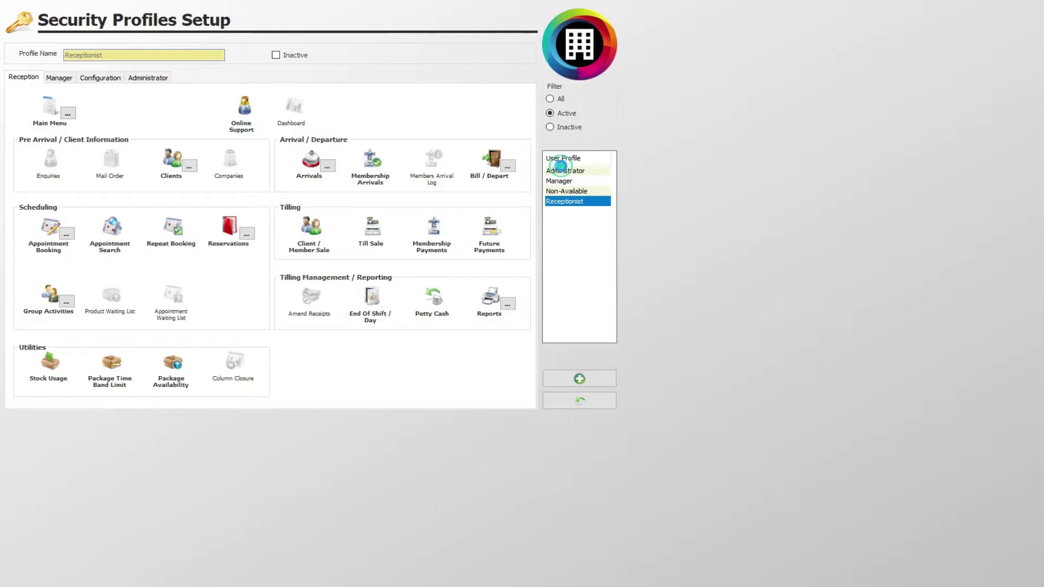
click(564, 172)
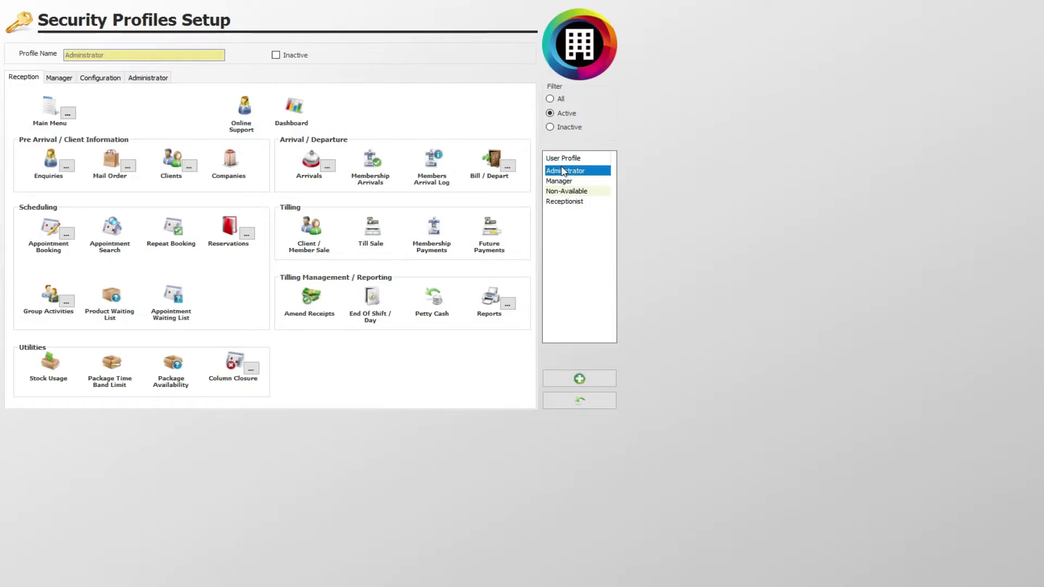
click(564, 203)
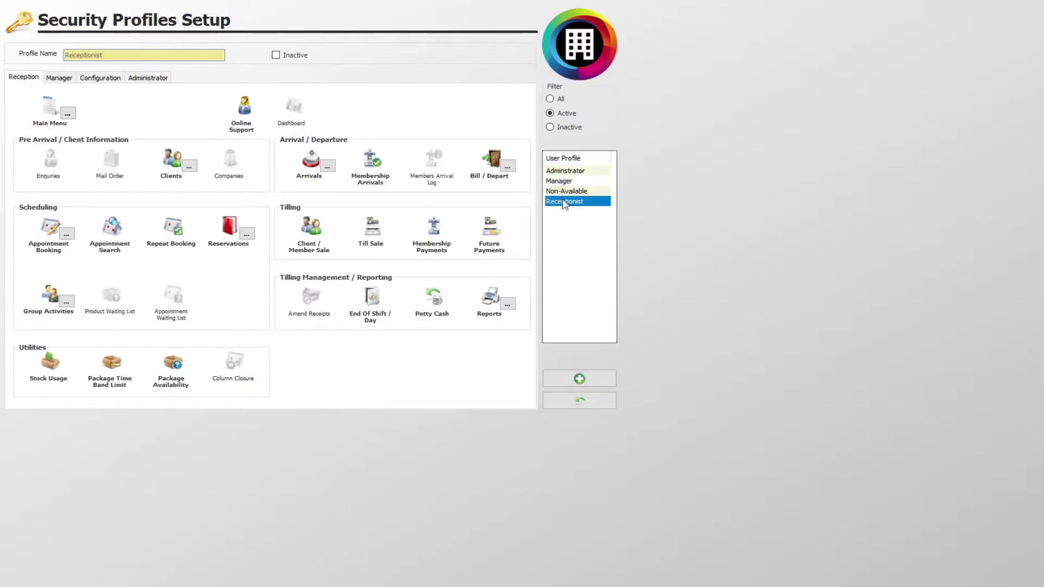
Browse the Receptionist's Manager, Configuration and Administrator permission tabs.
click(58, 78)
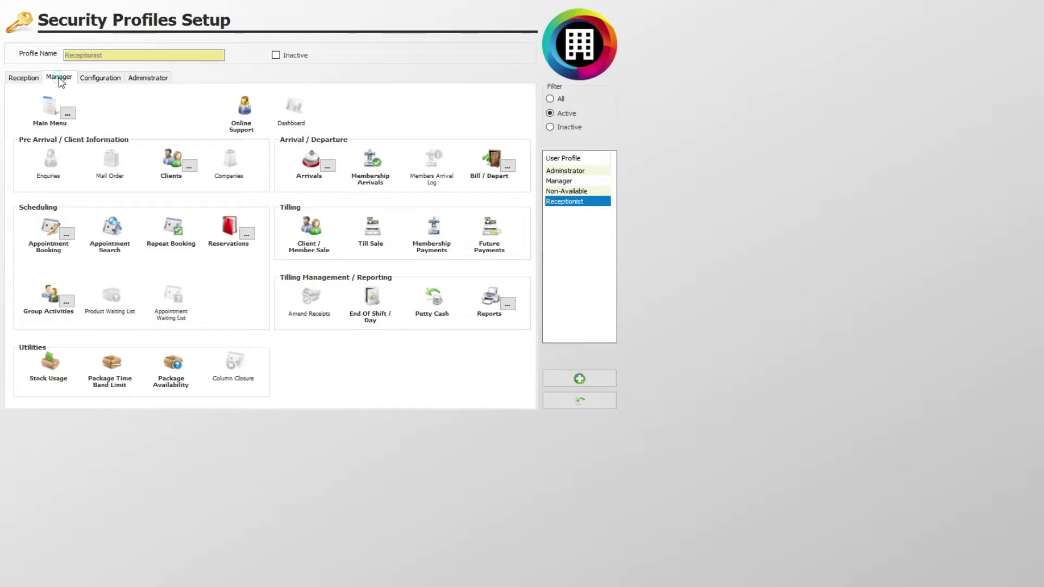
click(111, 80)
click(140, 78)
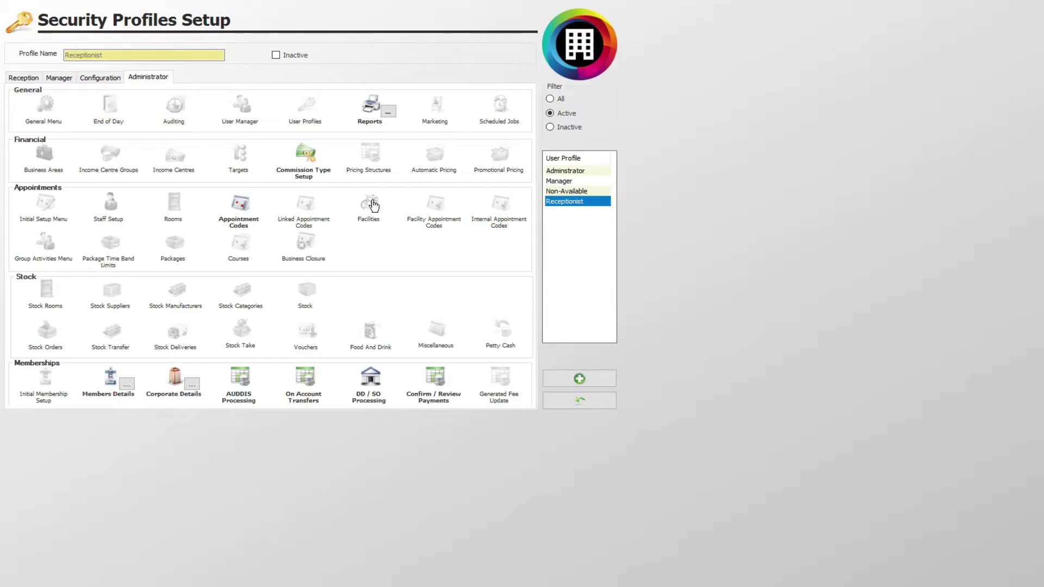
Toggle Facilities and Internal Appointment Codes on and off without keeping changes, then return to the 2.12.3 notes.
click(373, 205)
click(365, 210)
click(435, 204)
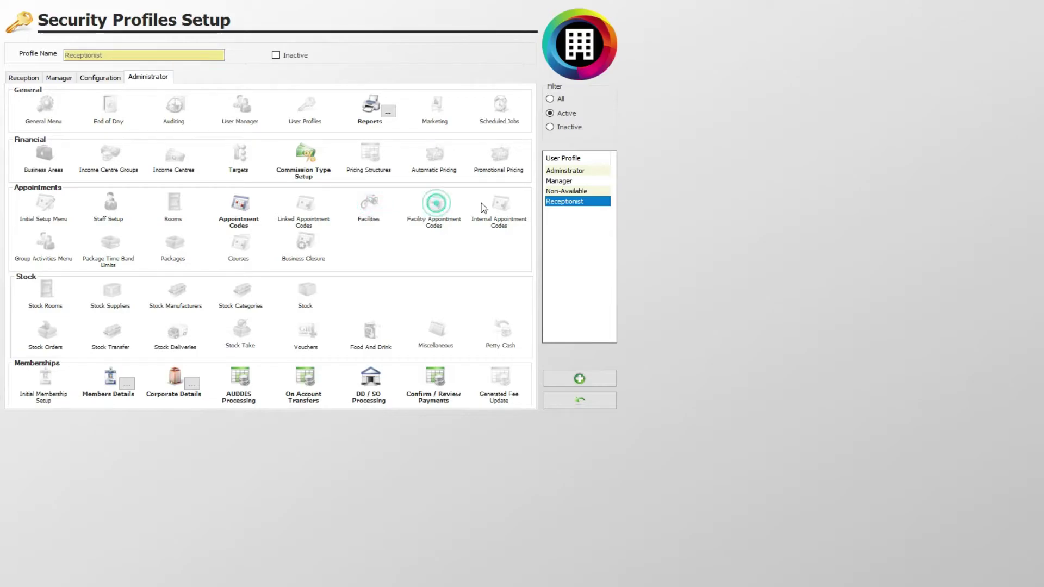
click(499, 205)
click(500, 205)
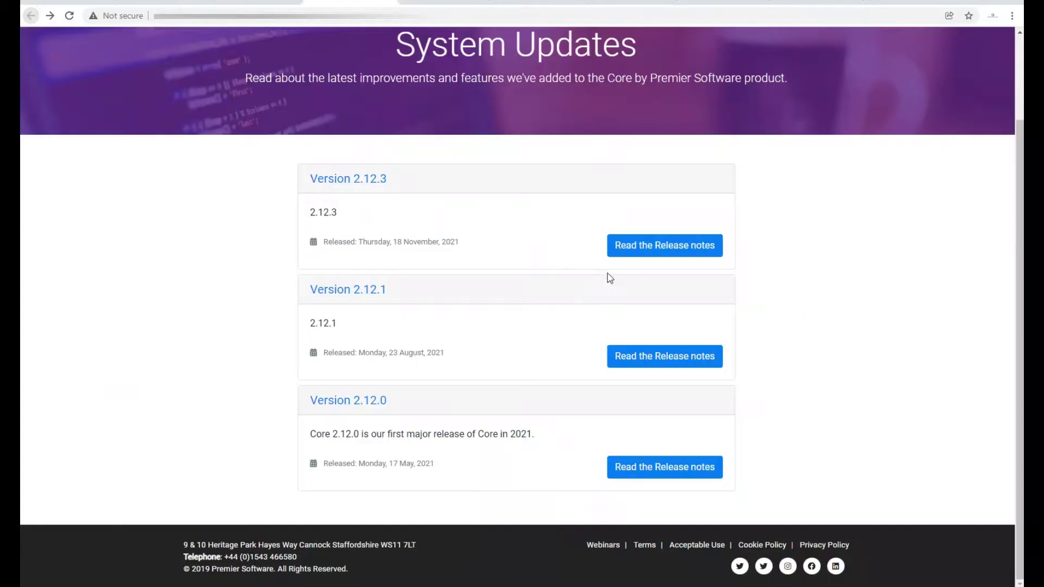
click(677, 242)
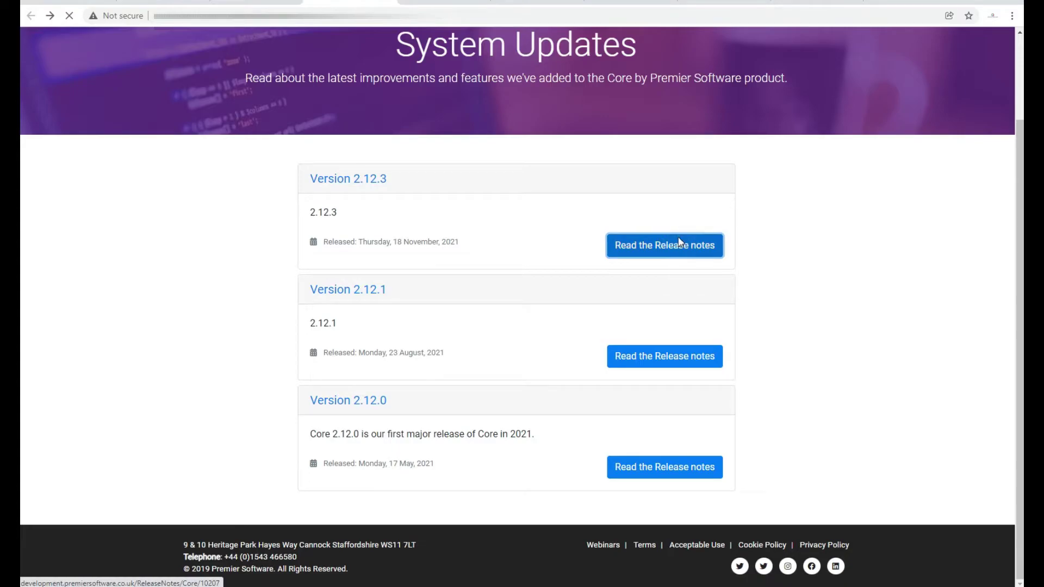
Expand and collapse the Inactivate Equipment and Test E-mail Settings feature descriptions.
scroll(730, 271, down, 2)
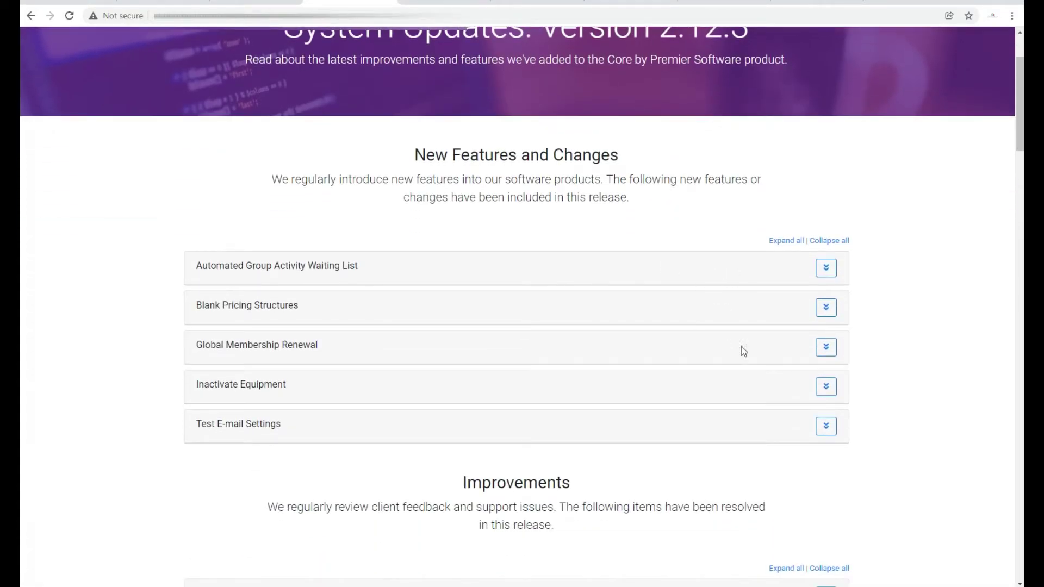
click(827, 387)
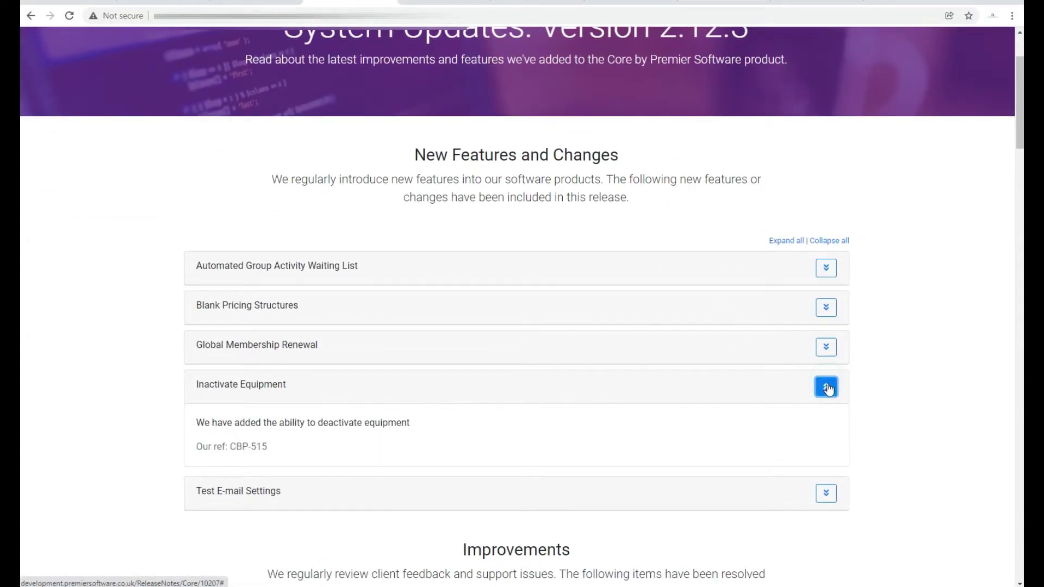
click(828, 387)
click(827, 427)
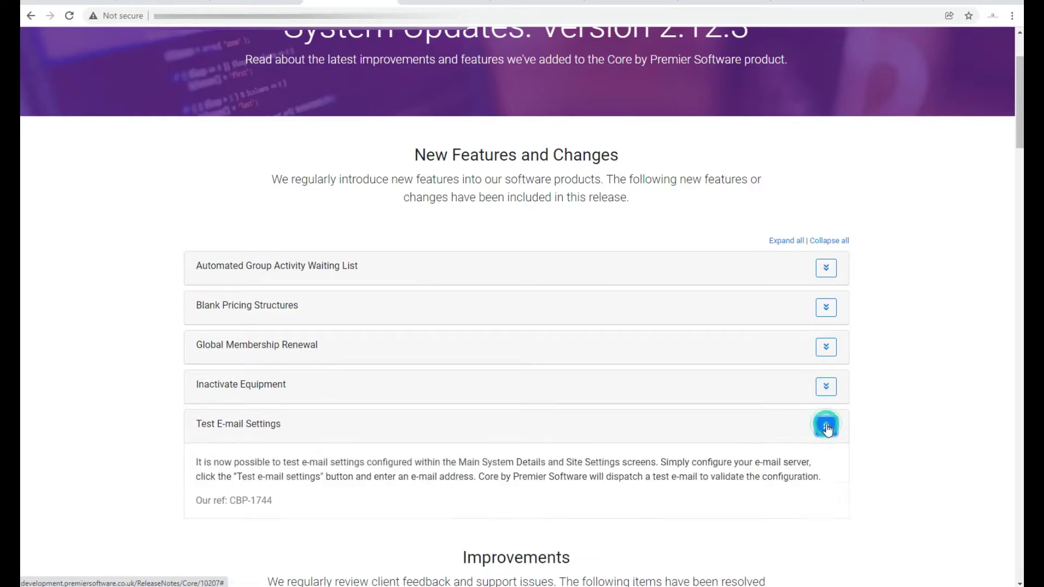
click(826, 427)
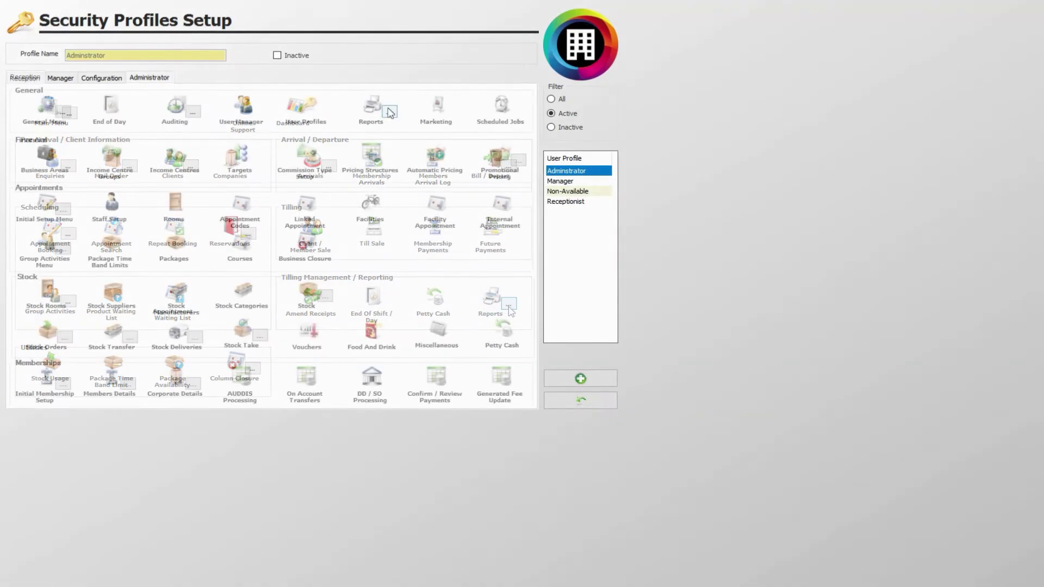
Move Performance Report from Not Allowed to Allowed Statistics reports for the Administrator profile.
click(389, 111)
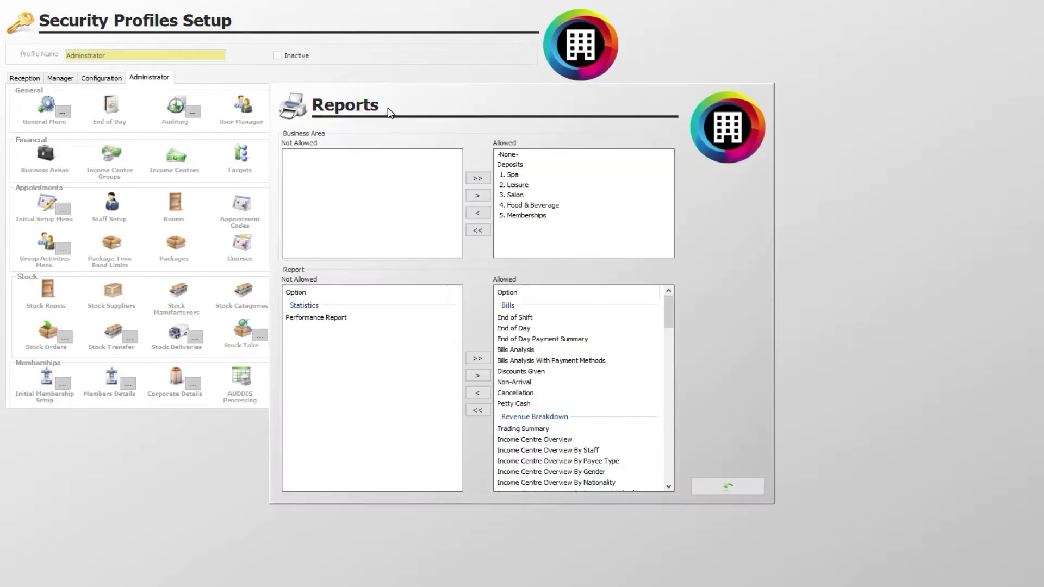
click(326, 319)
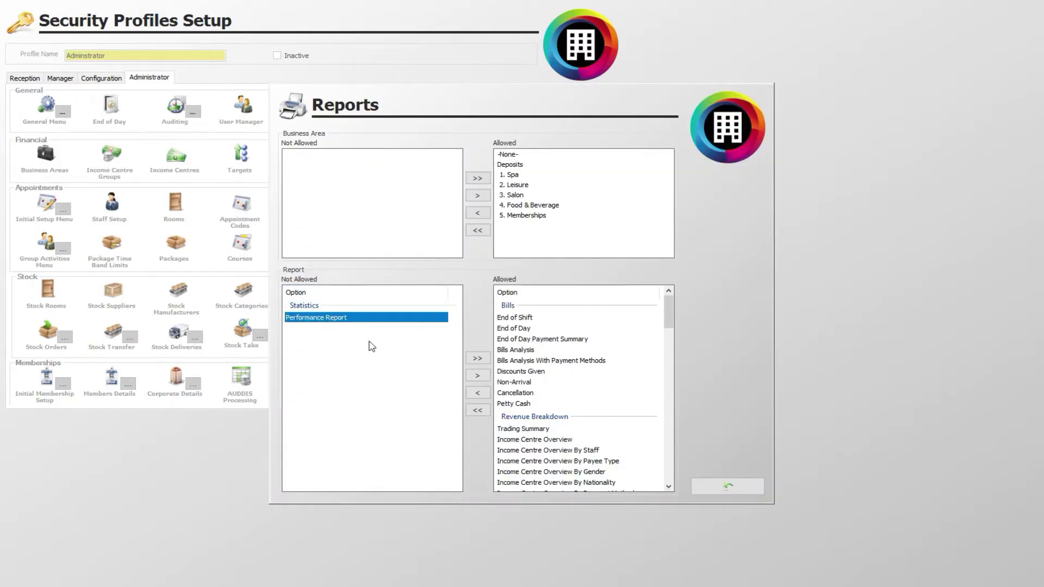
click(478, 376)
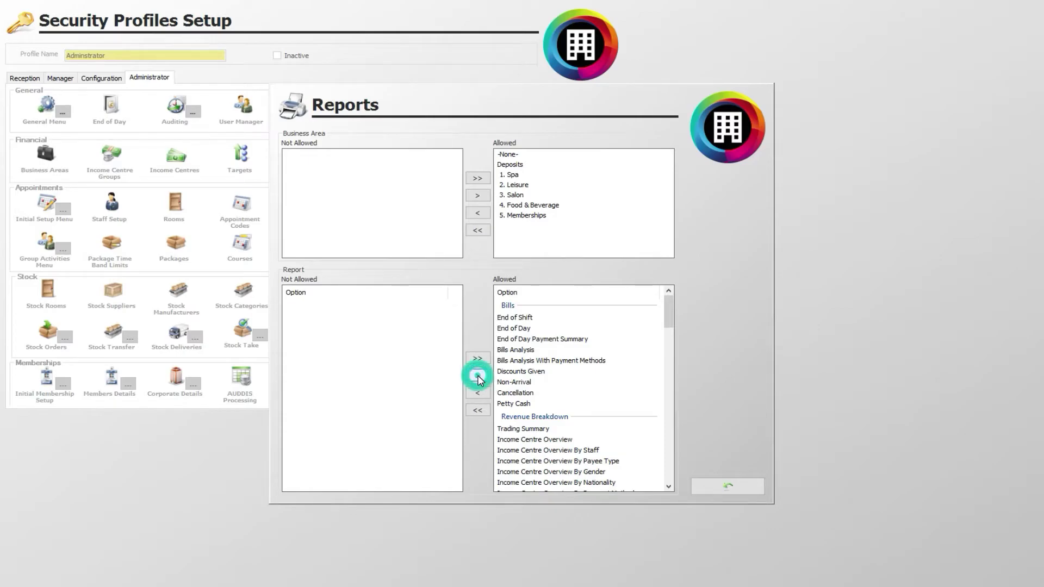
drag(672, 306, 668, 348)
click(546, 427)
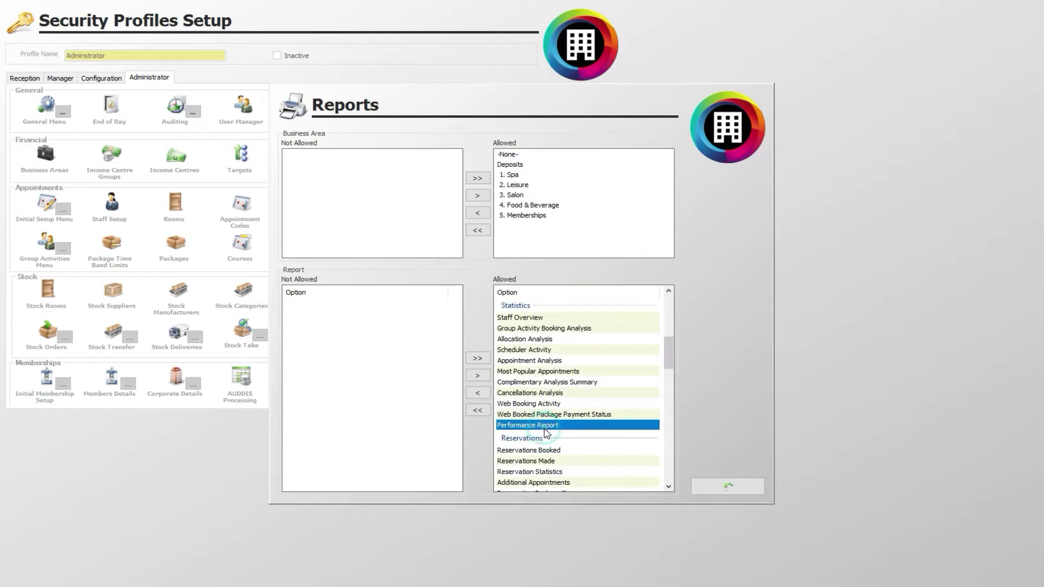
Close the report permissions, view the Receptionist profile, then exit Security Profiles Setup.
click(717, 489)
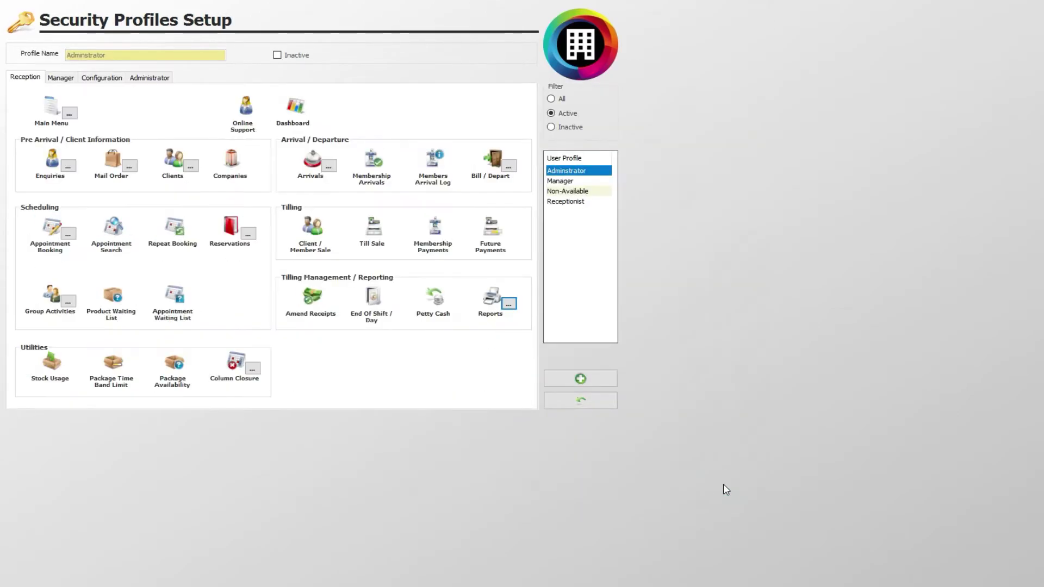
click(576, 202)
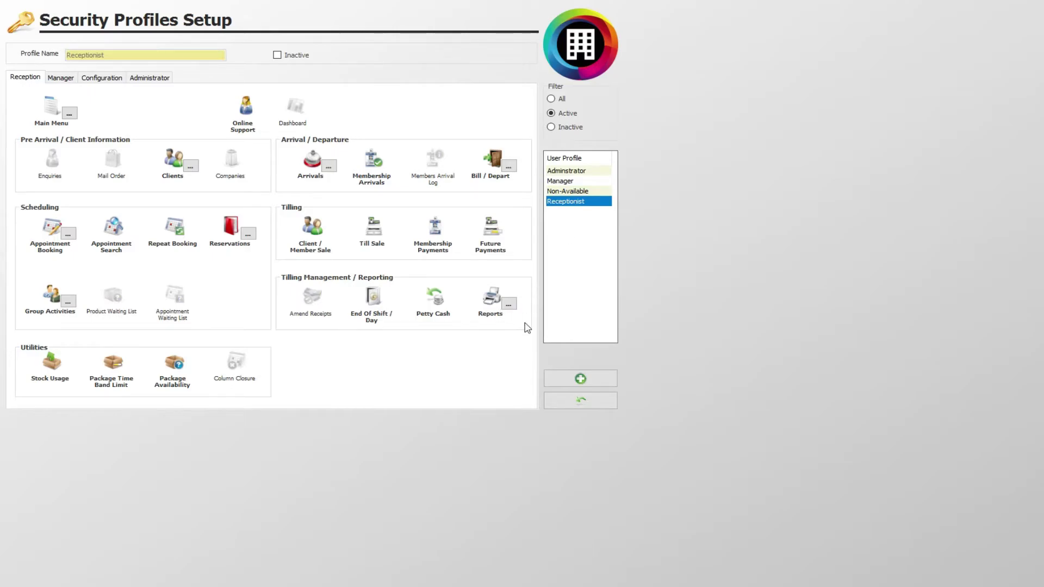
click(581, 401)
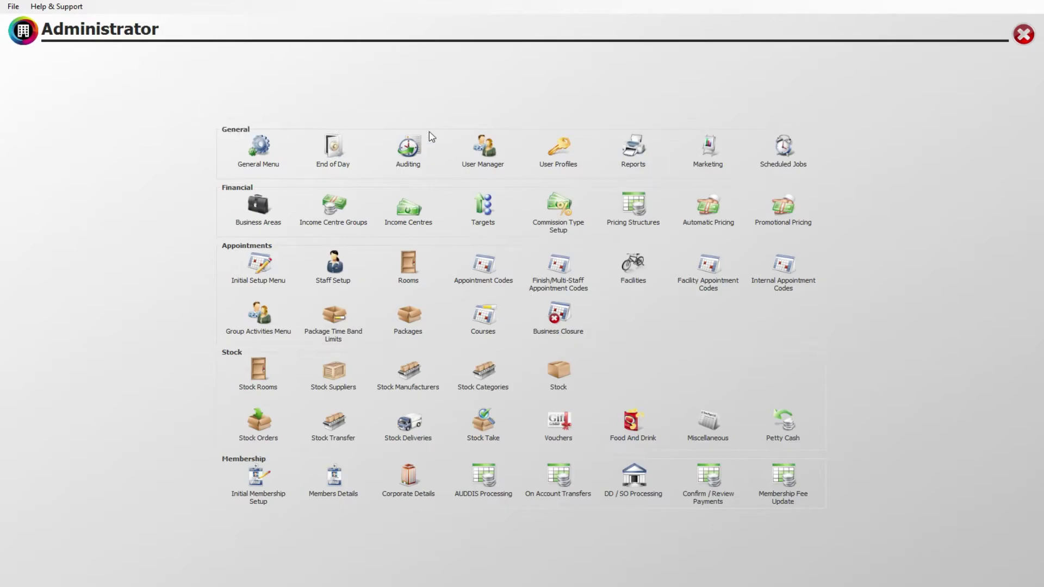
Open User Manager and select the Reception user from the User List.
click(488, 156)
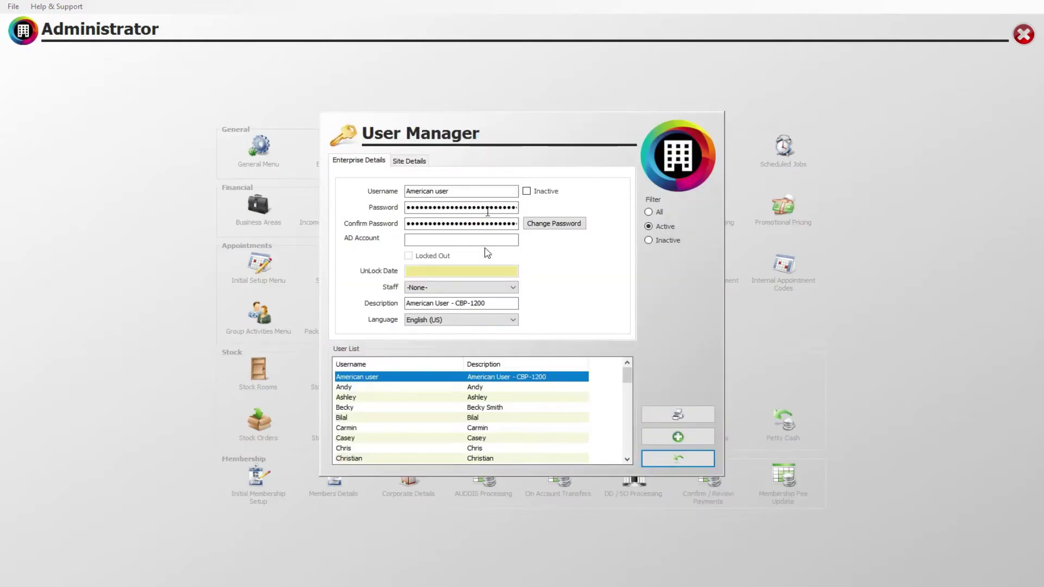
scroll(385, 427, down, 15)
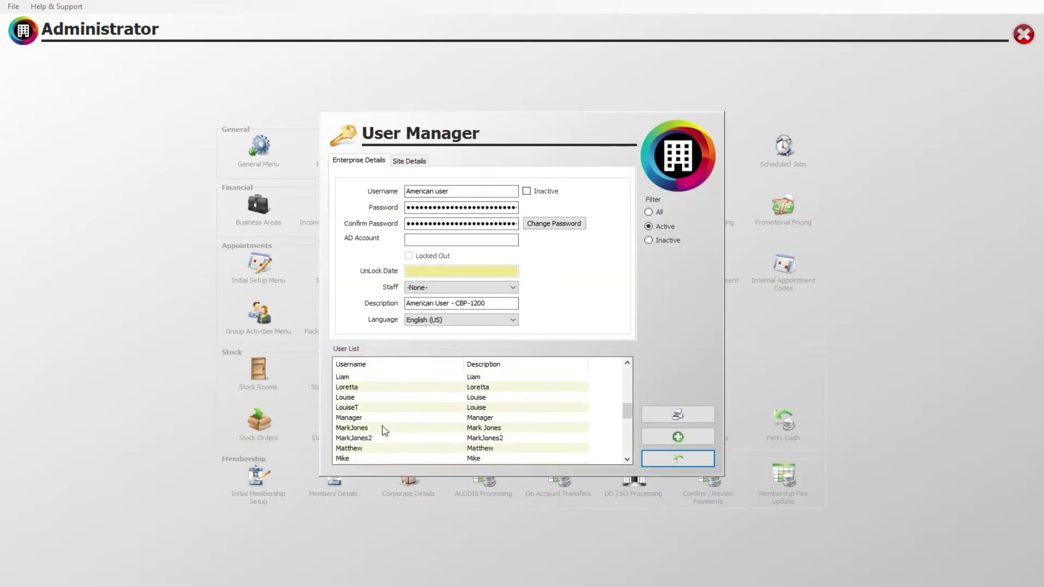
scroll(385, 427, down, 2)
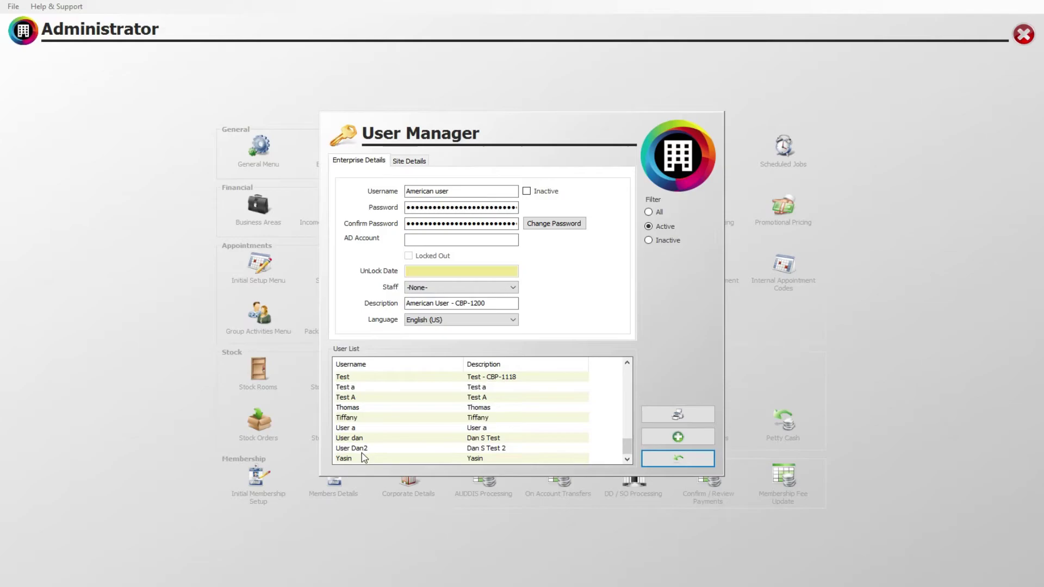
scroll(363, 459, up, 6)
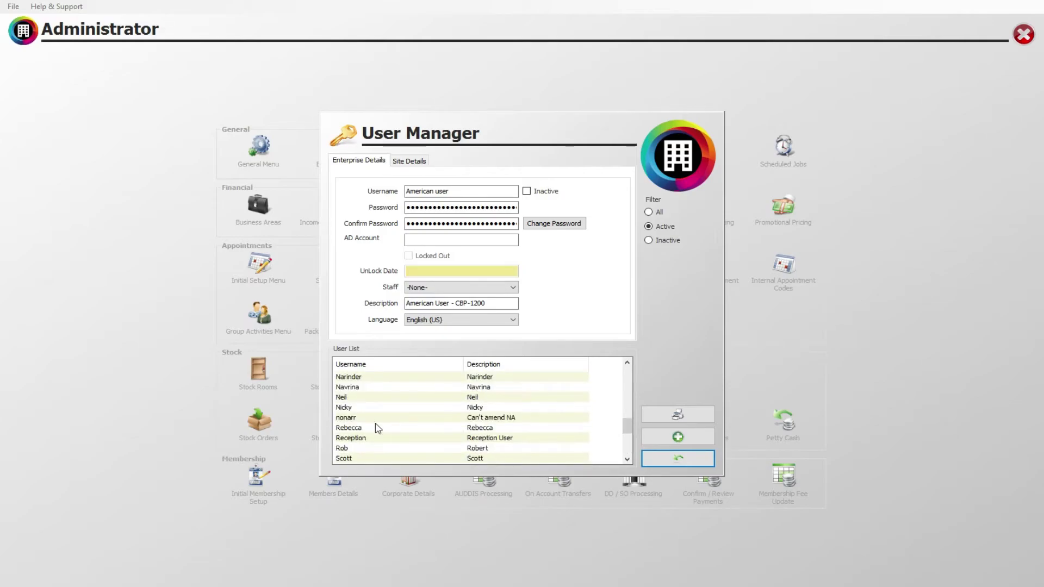
click(364, 438)
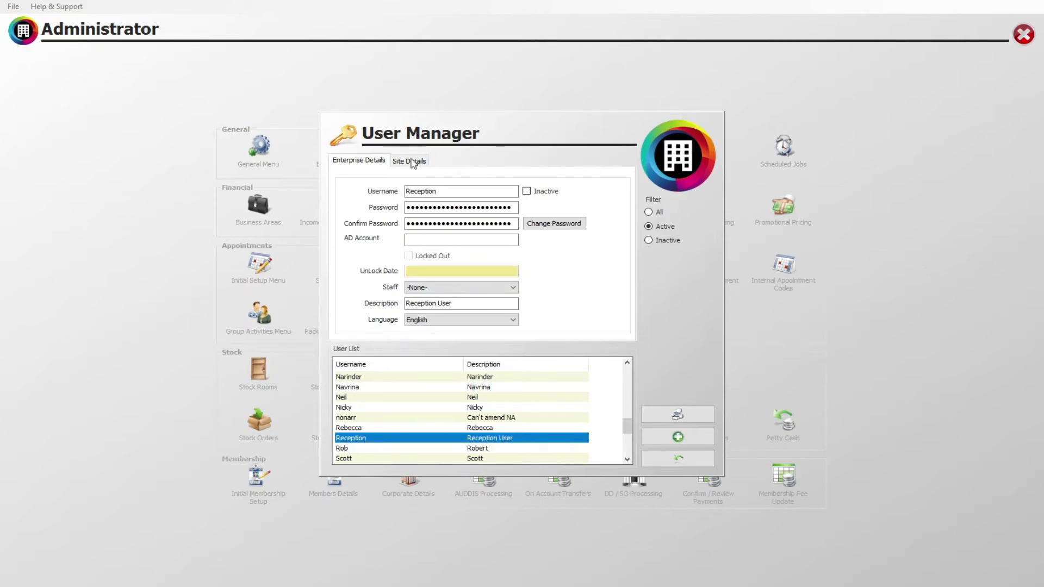
Set the Reception user's Development site profile to Receptionist and close User Manager.
click(411, 161)
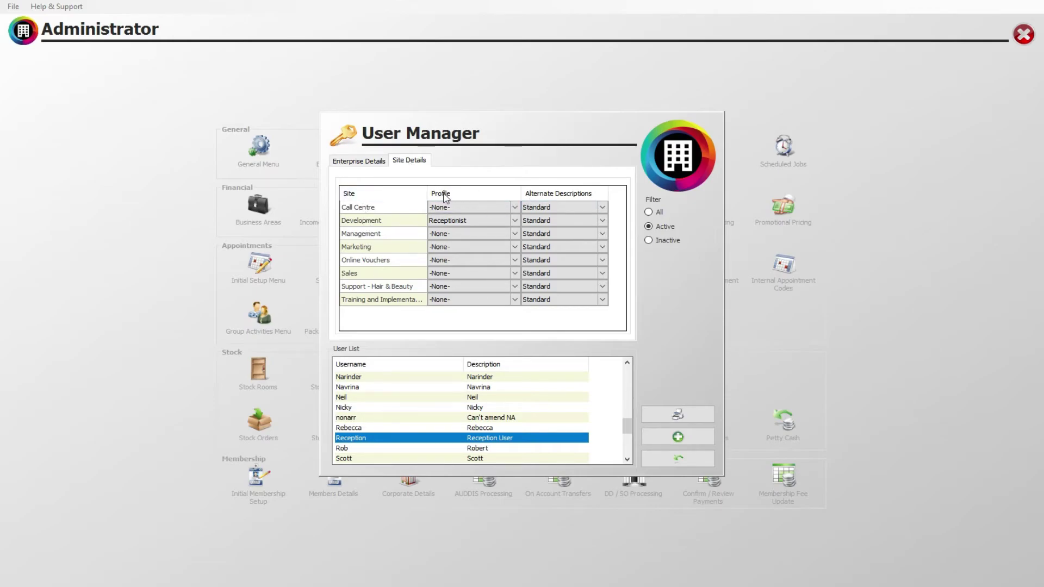
click(515, 223)
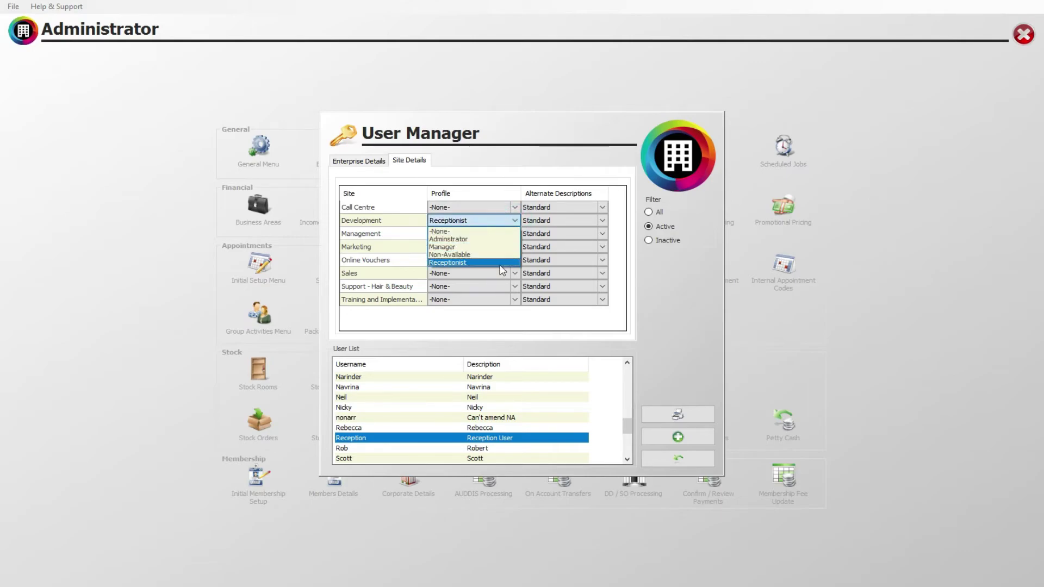
click(496, 267)
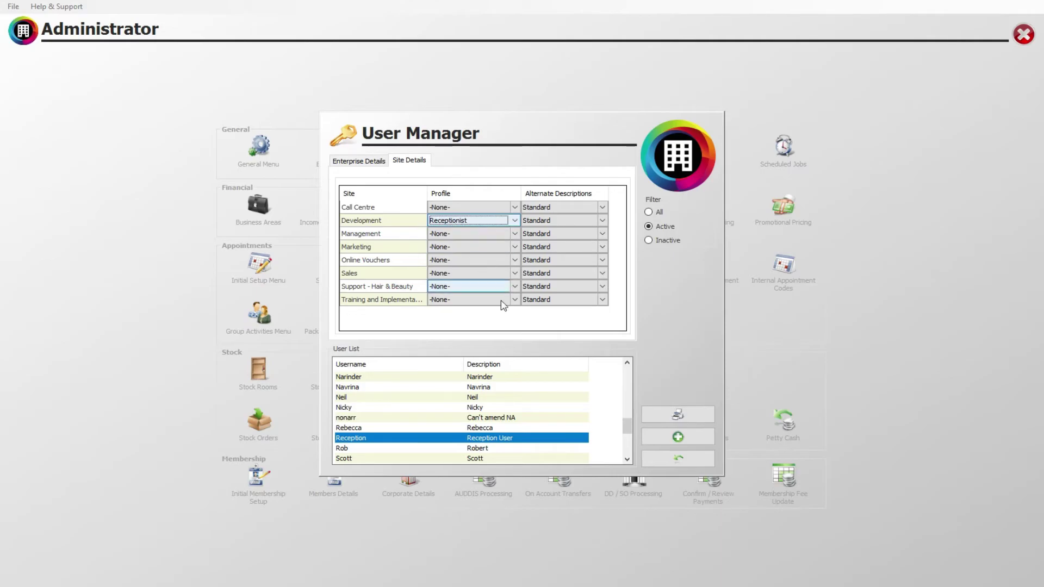
click(660, 460)
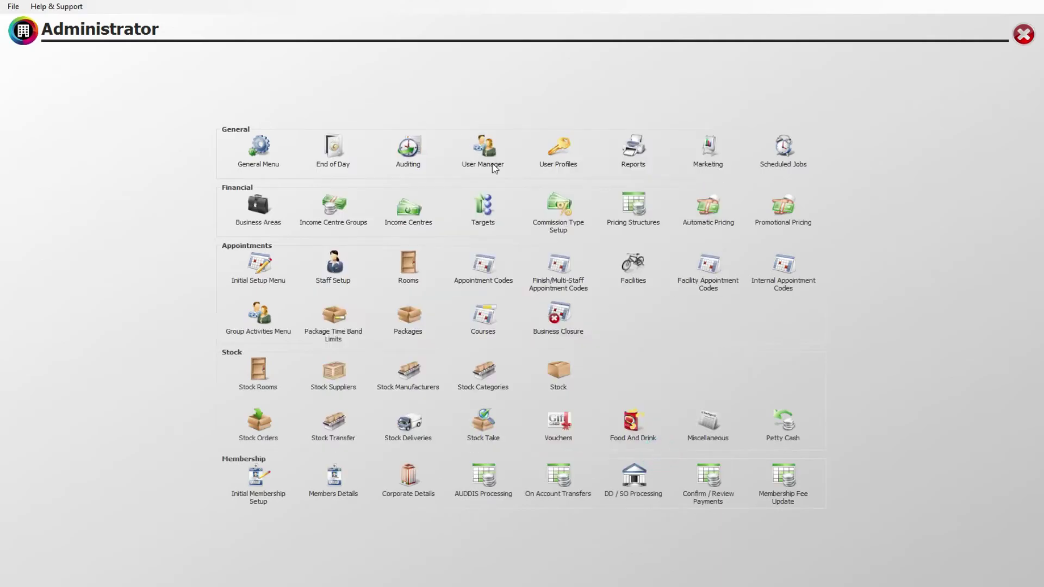